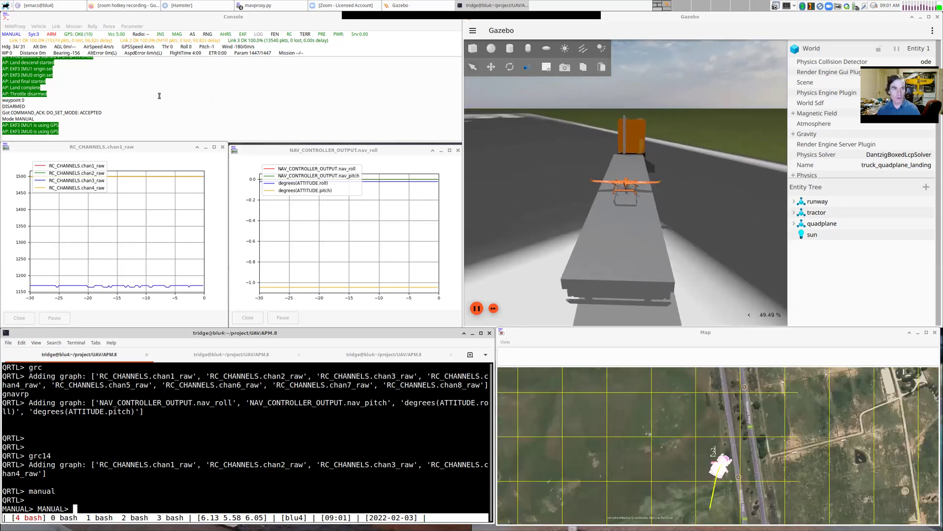
Select vehicle 1 and list its mission waypoints to display the complete route on the map
{"action": "left_click", "coordinate": [40, 27]}
{"action": "left_click", "coordinate": [47, 37]}
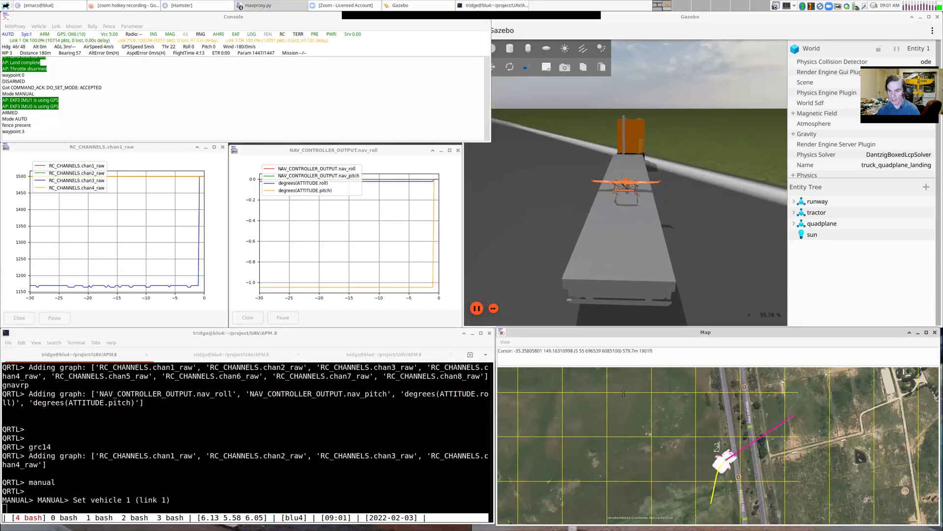
{"action": "right_click", "coordinate": [624, 375]}
{"action": "mouse_move", "coordinate": [644, 443]}
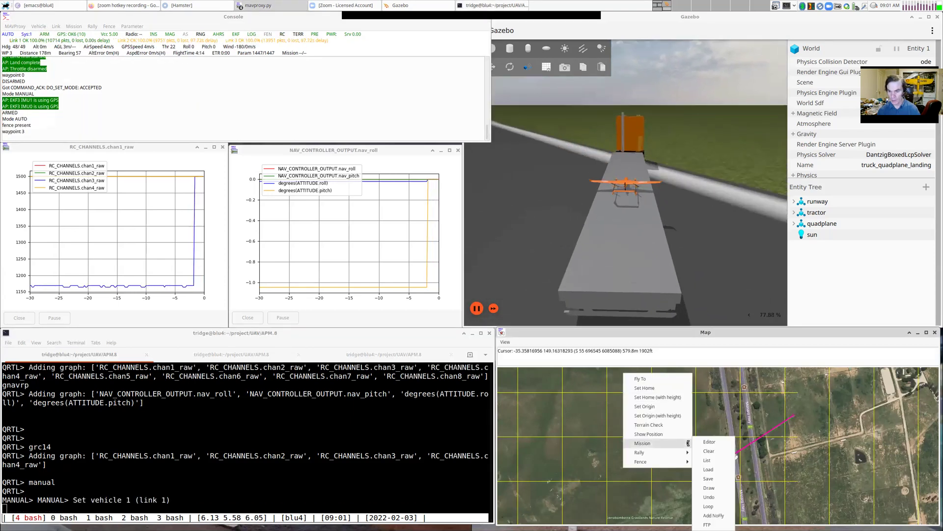
{"action": "left_click", "coordinate": [707, 460]}
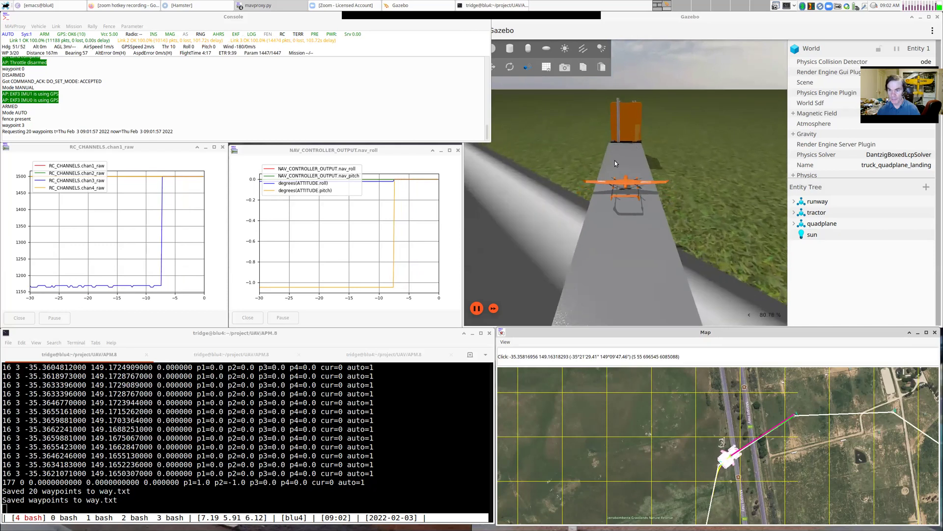
{"action": "scroll", "coordinate": [756, 422], "scroll_direction": "down", "scroll_amount": 5}
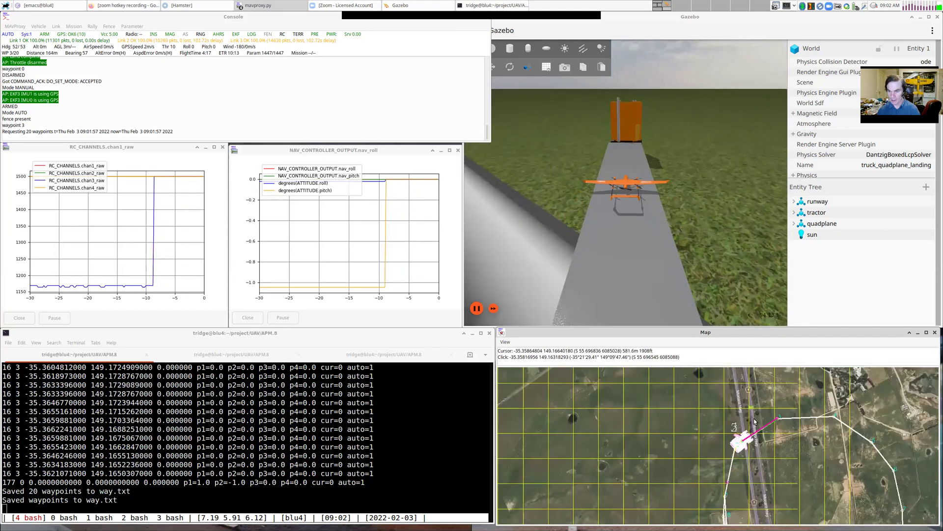
{"action": "scroll", "coordinate": [756, 421], "scroll_direction": "down", "scroll_amount": 2}
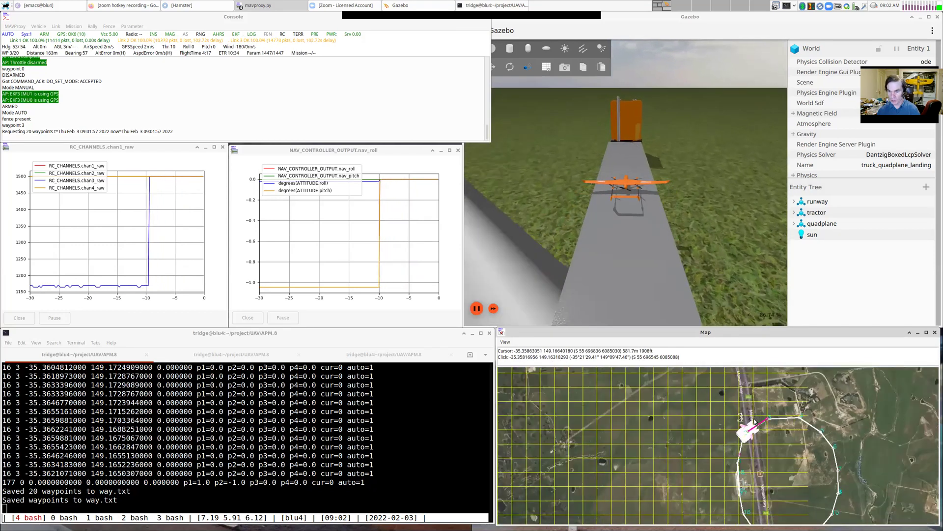
{"action": "left_click", "coordinate": [706, 438]}
{"action": "scroll", "coordinate": [718, 446], "scroll_direction": "up", "scroll_amount": 3}
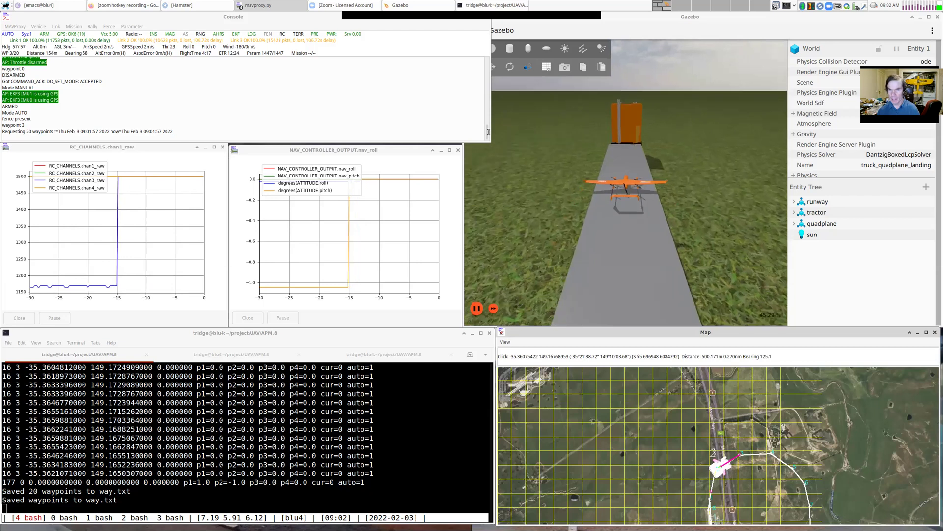
Narrow the Console window so that it stops overlapping the Gazebo window
{"action": "left_click_drag", "start_coordinate": [491, 117], "coordinate": [435, 116]}
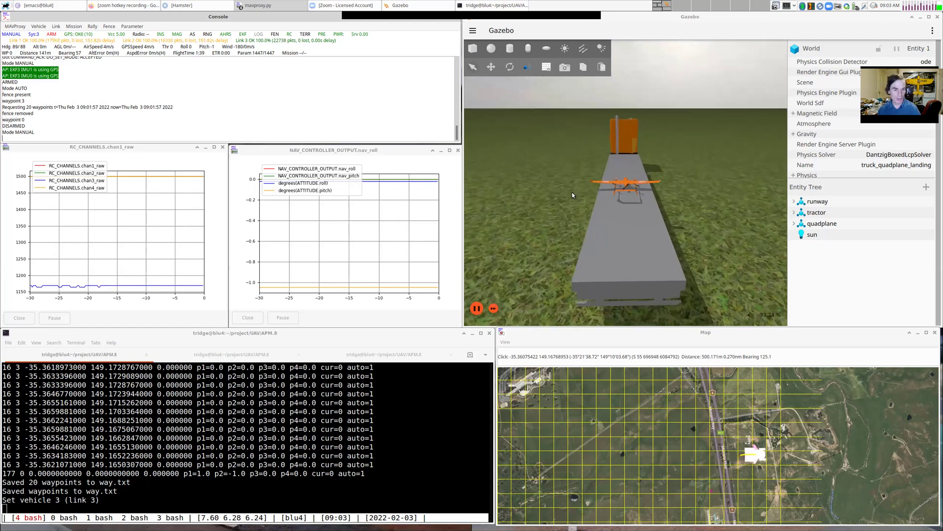
Clear the MAVProxy prompt, switch the quadplane to AUTO mode, and arm it with "arm throttle"
{"action": "key", "text": "ctrl+l"}
{"action": "key", "text": "Return"}
{"action": "key", "text": "Return"}
{"action": "type", "text": "auto"}
{"action": "key", "text": "Return"}
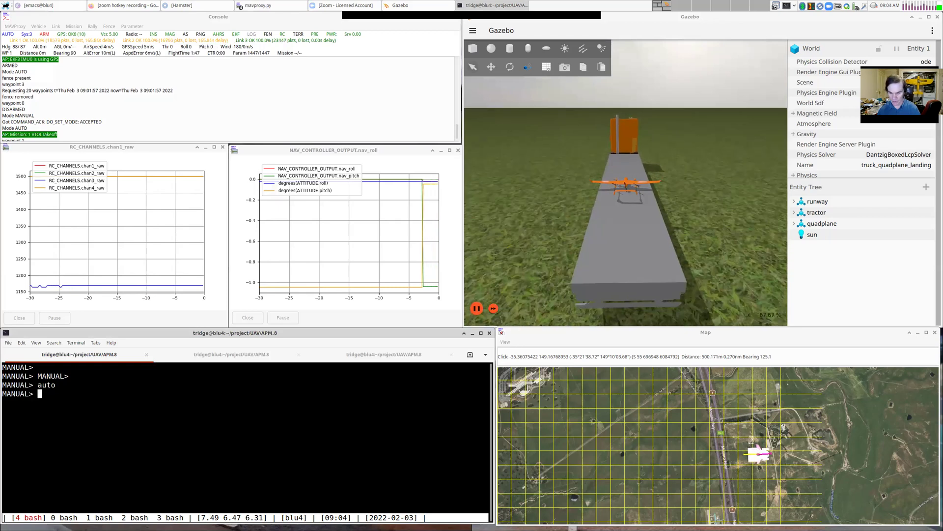
{"action": "key", "text": "ctrl+l"}
{"action": "type", "text": "arm throttle"}
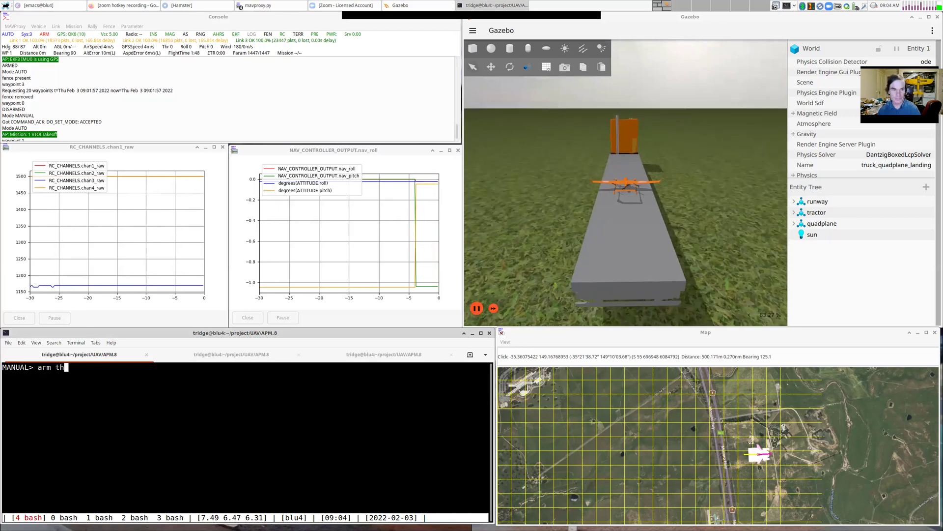
{"action": "key", "text": "Return"}
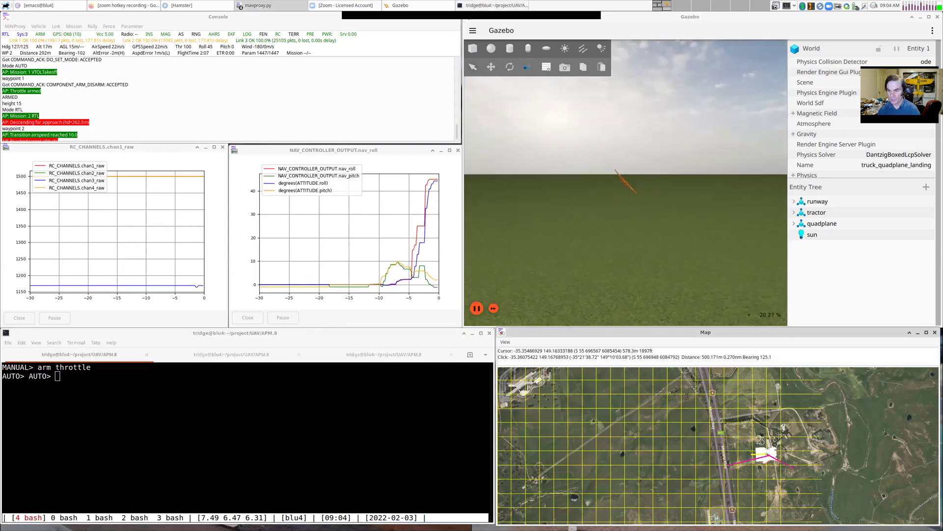
Examine the quadplane's flight path and holdoff circle relative to the moving truck on the map
{"action": "left_click", "coordinate": [715, 418]}
{"action": "scroll", "coordinate": [736, 431], "scroll_direction": "up", "scroll_amount": 5}
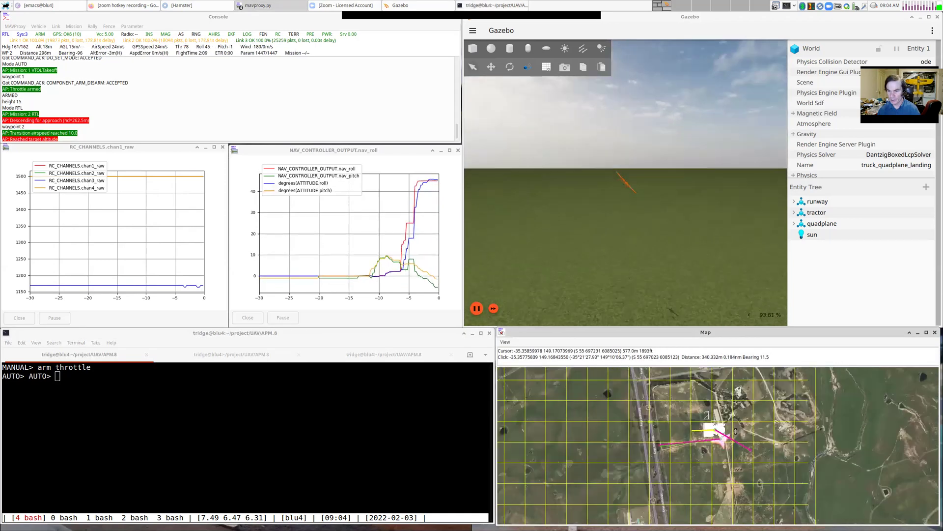
{"action": "scroll", "coordinate": [736, 431], "scroll_direction": "up", "scroll_amount": 3}
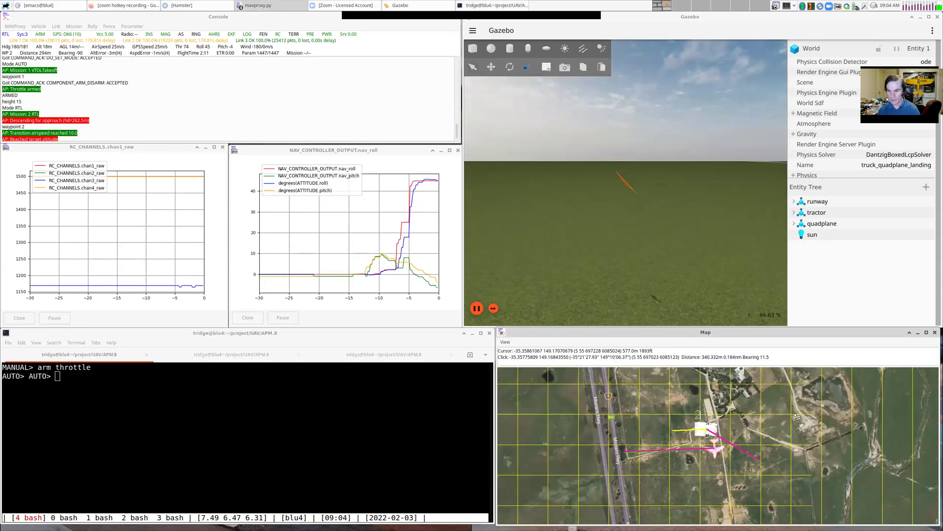
{"action": "scroll", "coordinate": [734, 432], "scroll_direction": "up", "scroll_amount": 2}
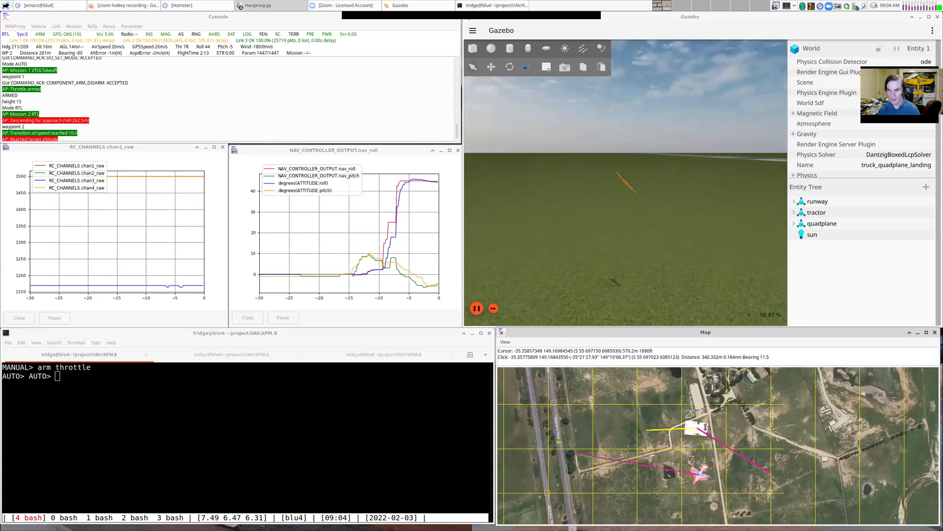
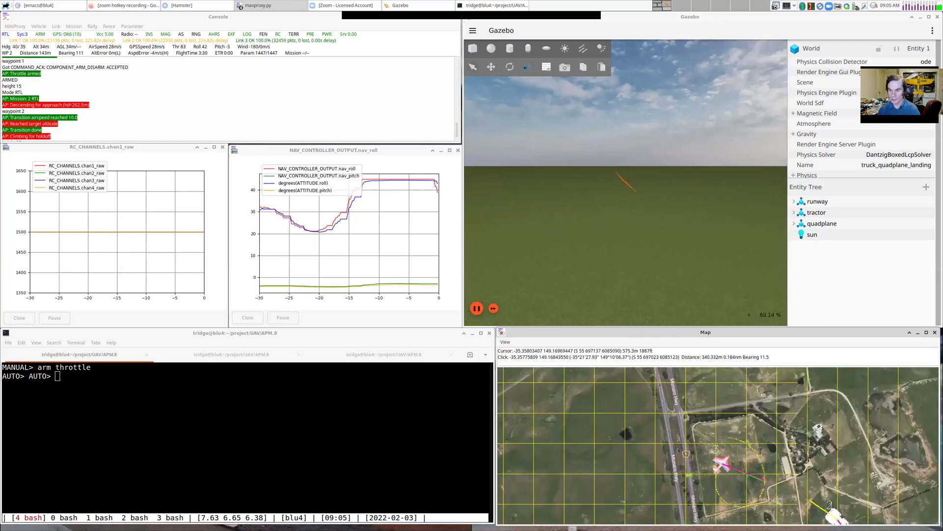
{"action": "left_click", "coordinate": [758, 449]}
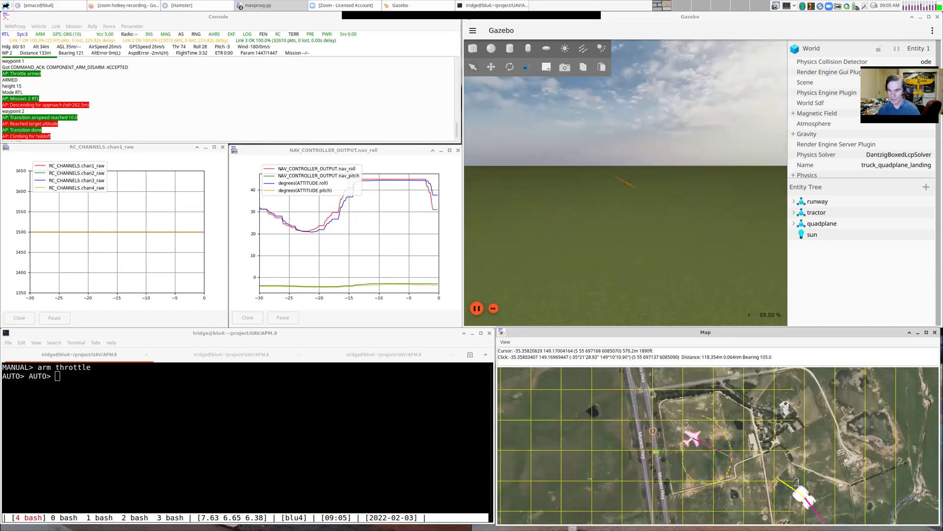
{"action": "left_click", "coordinate": [747, 442]}
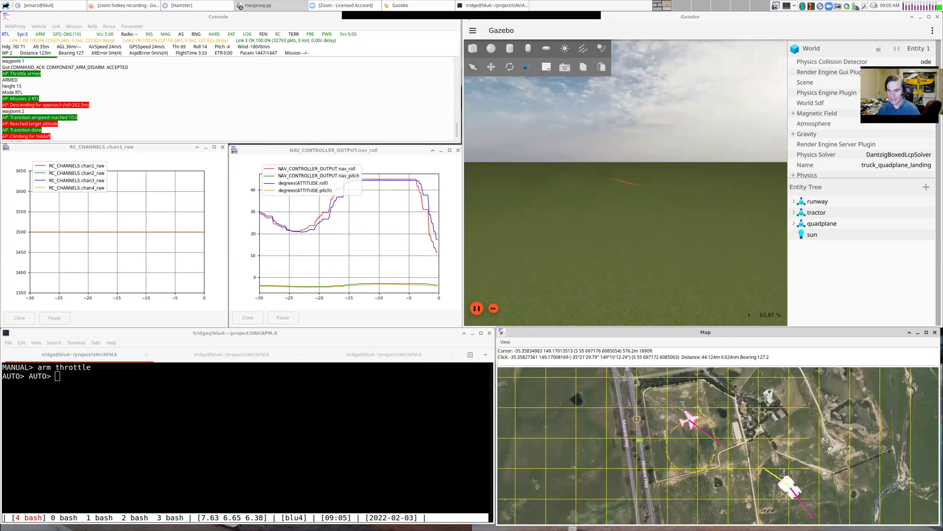
{"action": "left_click", "coordinate": [725, 443]}
{"action": "left_click", "coordinate": [747, 460]}
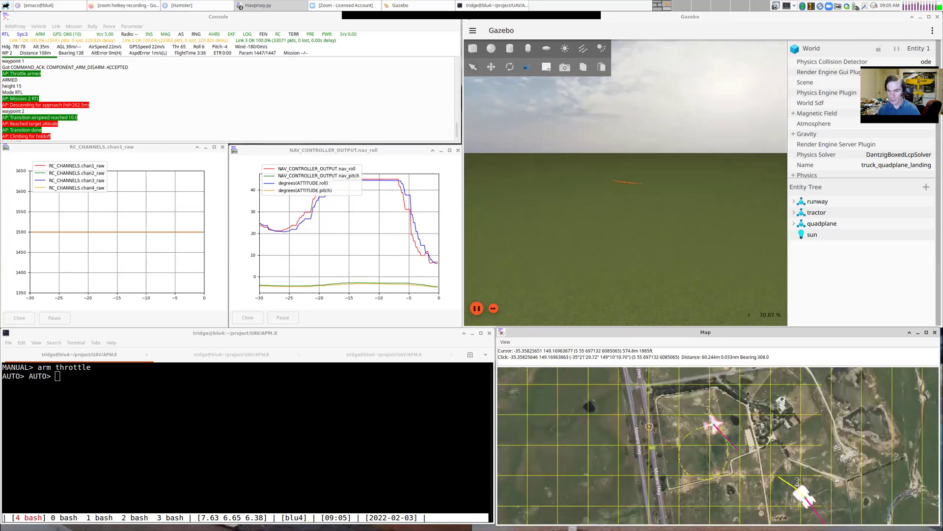
Enlarge the Map window upward over the Gazebo view to show more area around the quadplane and truck
{"action": "left_click_drag", "start_coordinate": [752, 349], "coordinate": [780, 326]}
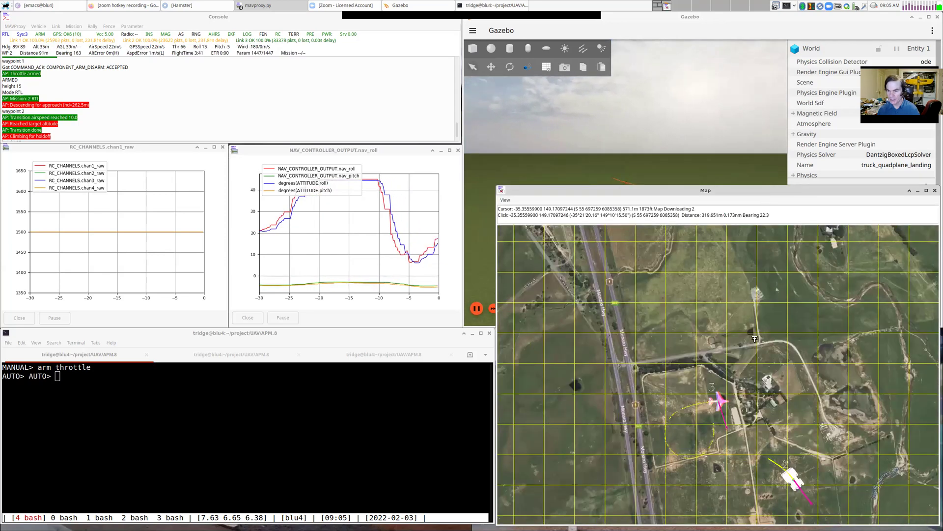
{"action": "left_click", "coordinate": [747, 361]}
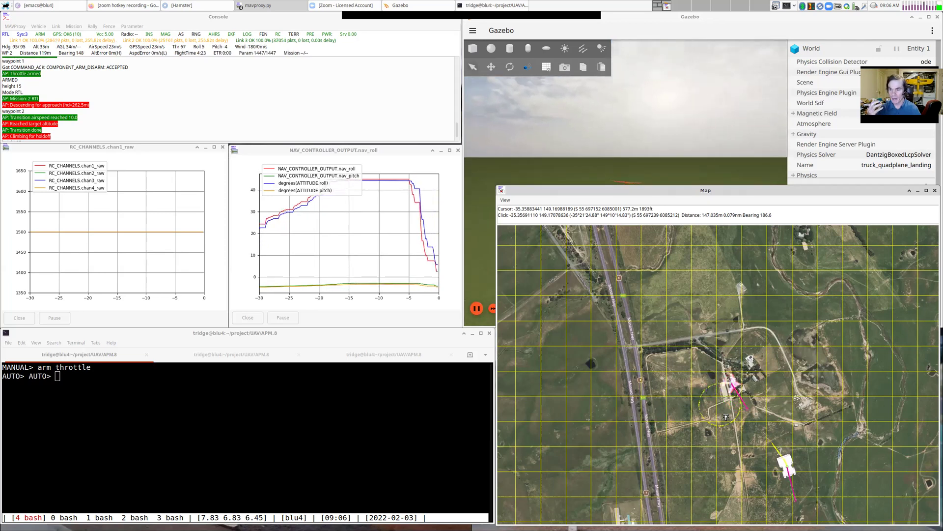
Display the ship landing parameters with "param set SHIP*" and highlight the SHIP_LAND_ANGLE line
{"action": "left_click", "coordinate": [471, 501]}
{"action": "type", "text": "param set SHI"}
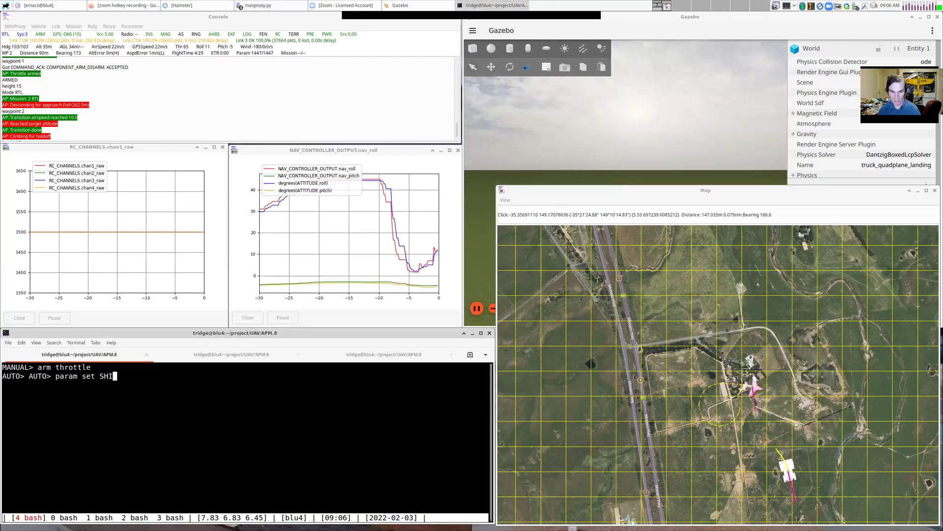
{"action": "type", "text": "P*"}
{"action": "key", "text": "ctrl+l"}
{"action": "key", "text": "Return"}
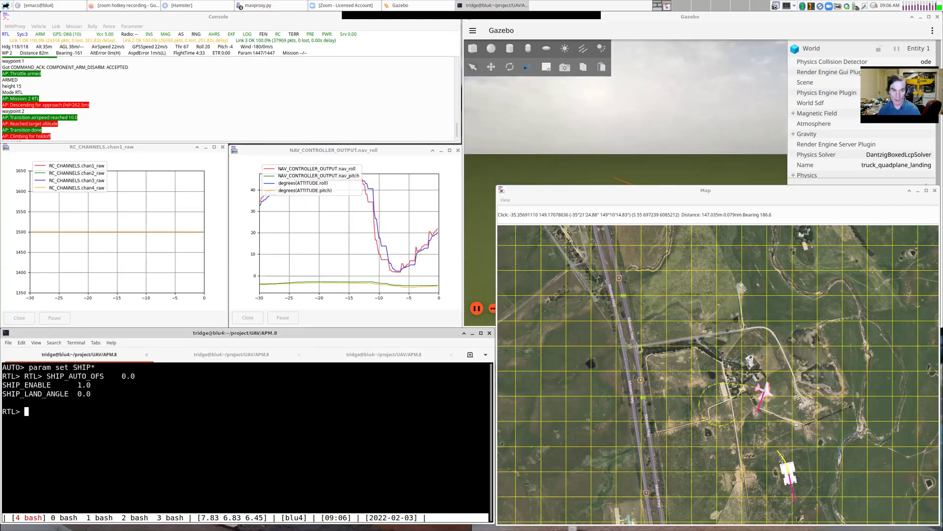
{"action": "key", "text": "Return"}
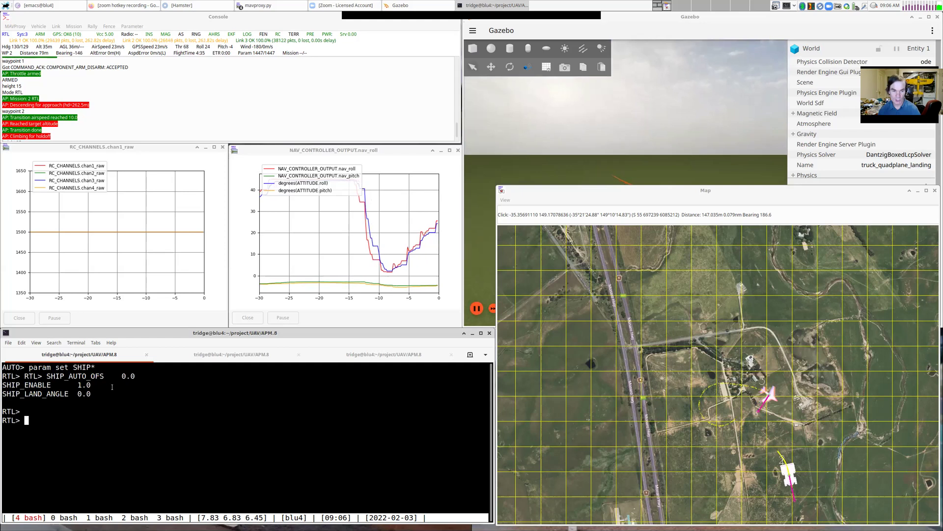
{"action": "triple_click", "coordinate": [47, 392]}
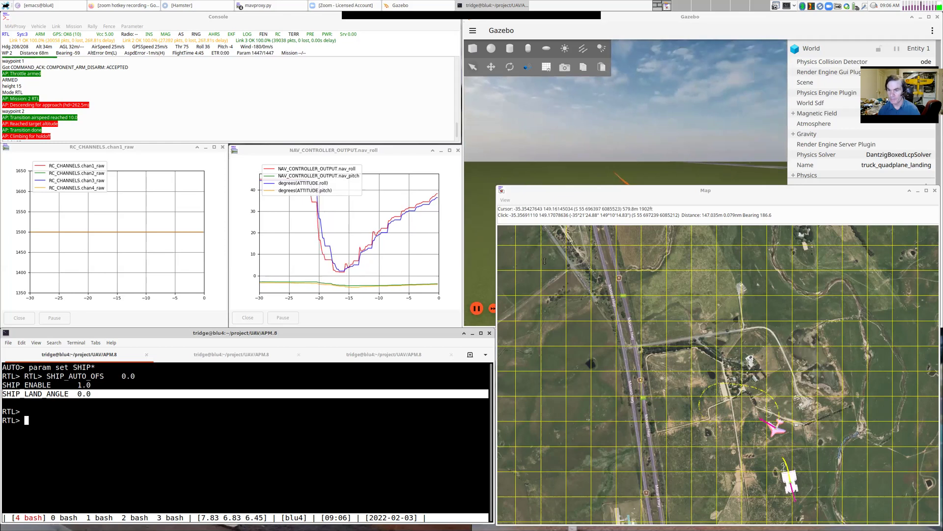
Shrink the Map window back below the Gazebo view
{"action": "right_click_drag", "start_coordinate": [536, 235], "coordinate": [537, 369], "text": "alt"}
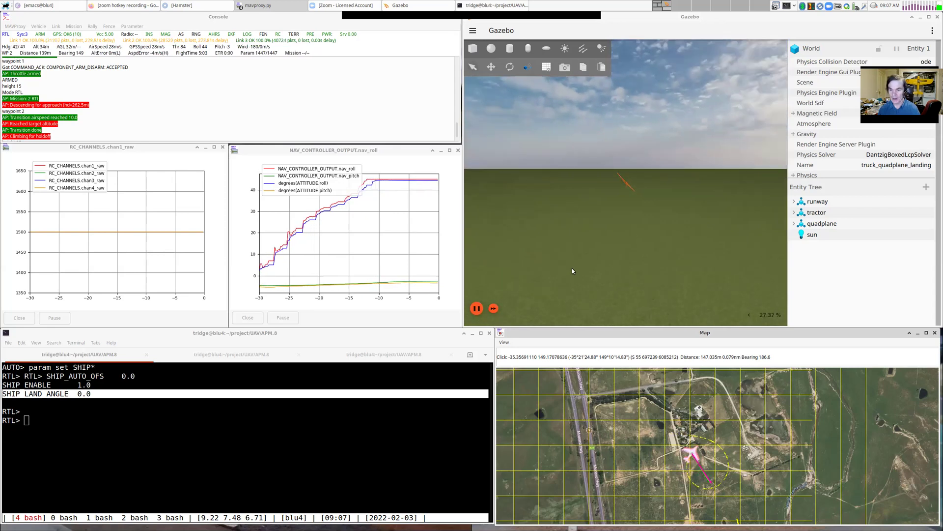
Follow the quadplane's descent, approach and landing on the moving truck using the map and the console messages
{"action": "scroll", "coordinate": [704, 431], "scroll_direction": "down", "scroll_amount": 3}
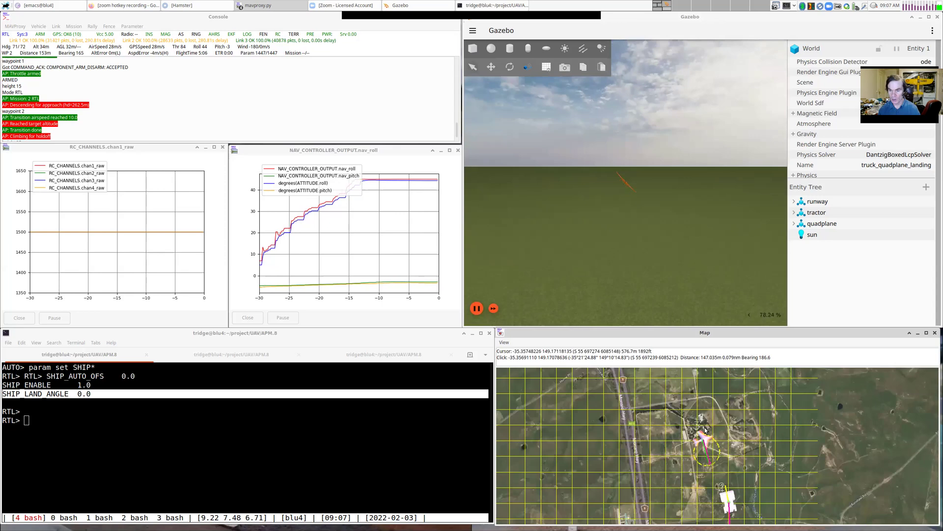
{"action": "left_click", "coordinate": [660, 246]}
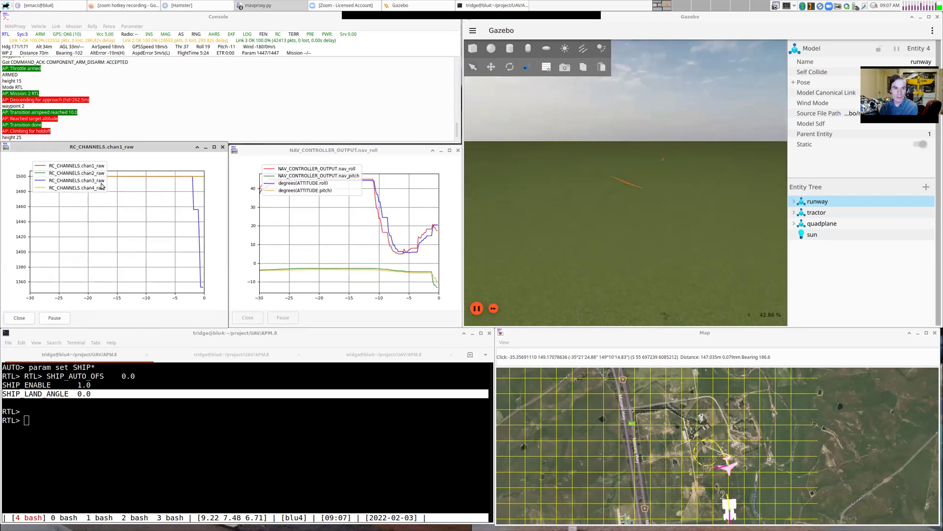
{"action": "triple_click", "coordinate": [135, 119]}
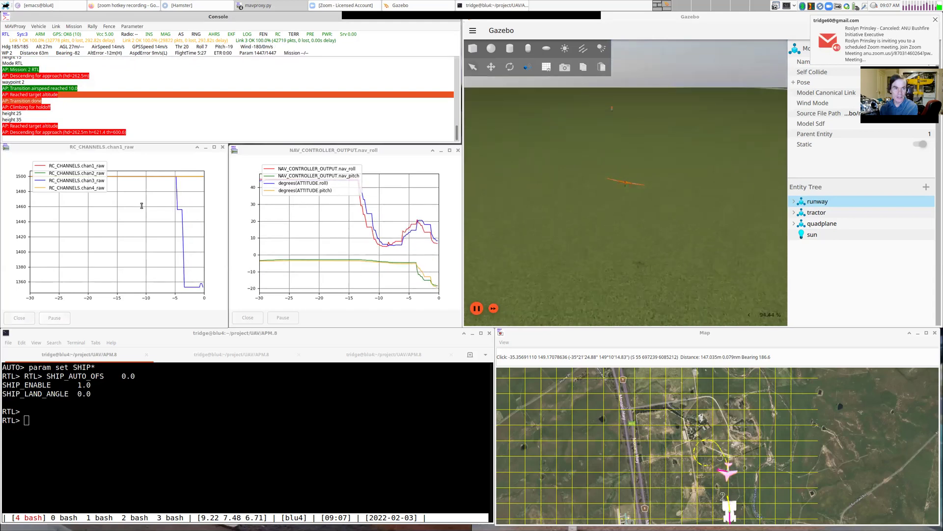
{"action": "left_click", "coordinate": [72, 109]}
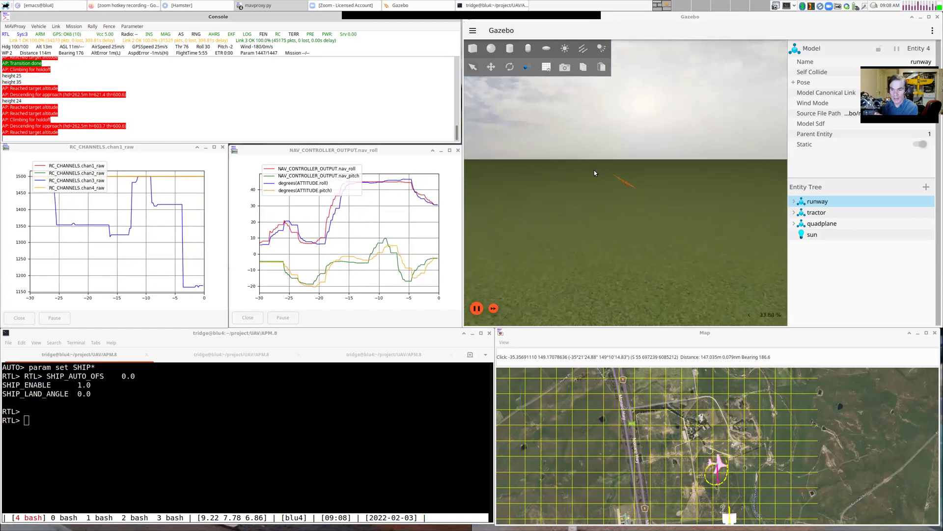
{"action": "left_click", "coordinate": [706, 425]}
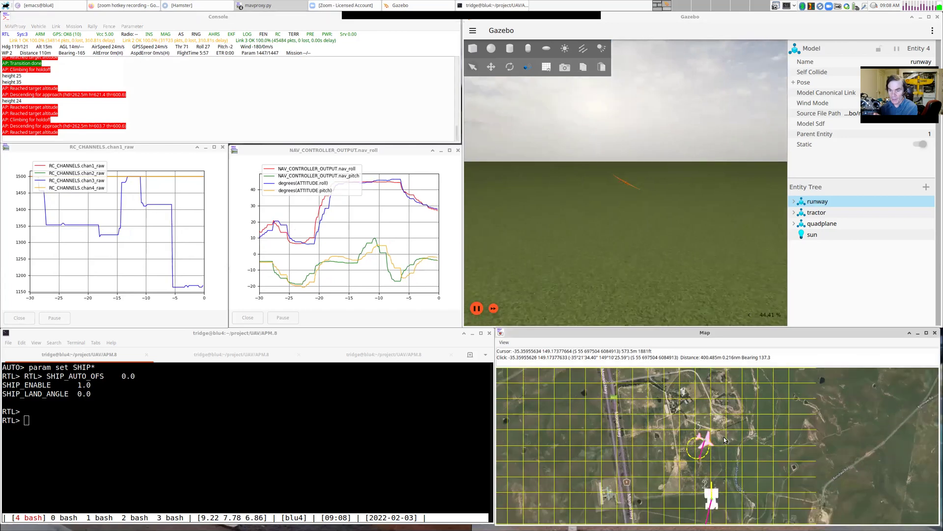
{"action": "left_click", "coordinate": [713, 433]}
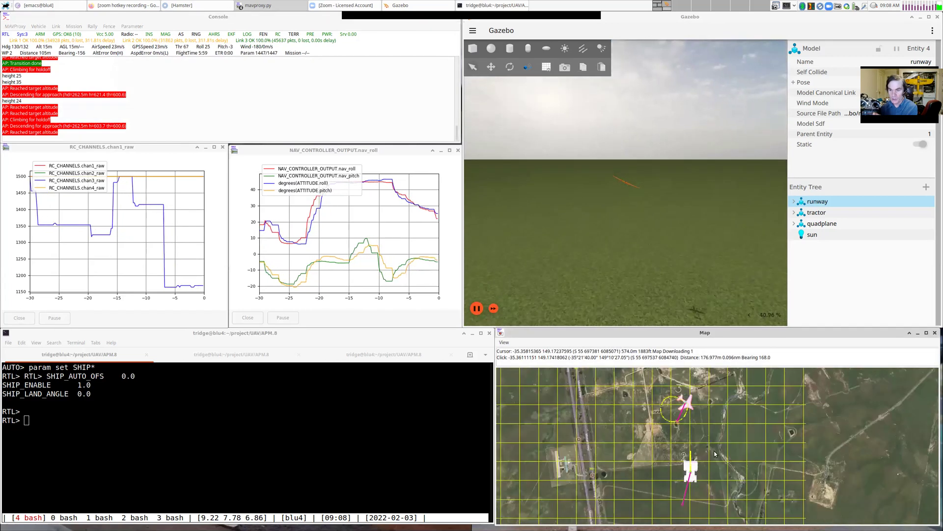
{"action": "left_click", "coordinate": [719, 445]}
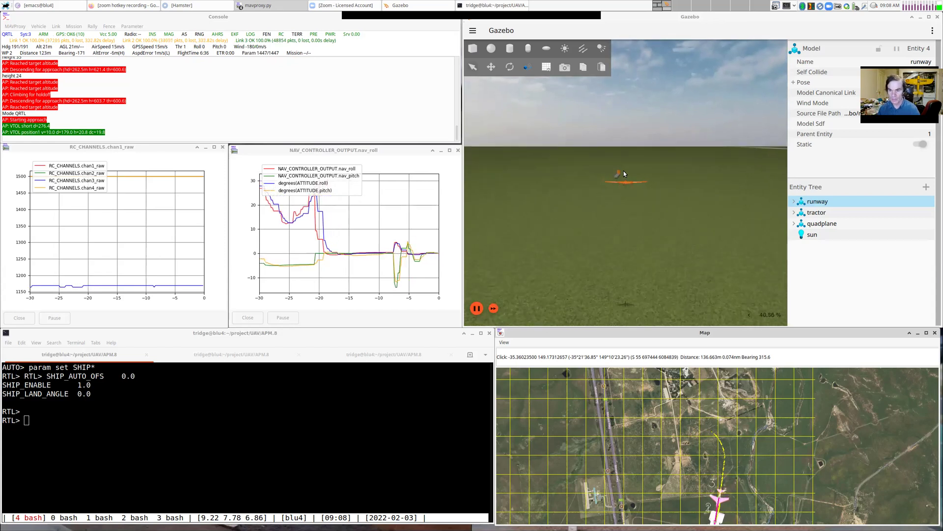
{"action": "left_click", "coordinate": [718, 423]}
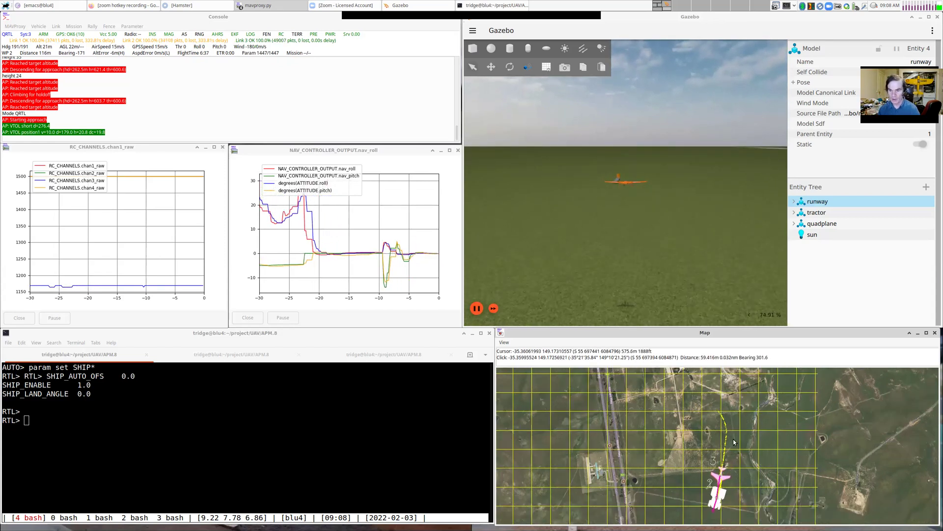
{"action": "left_click", "coordinate": [732, 444]}
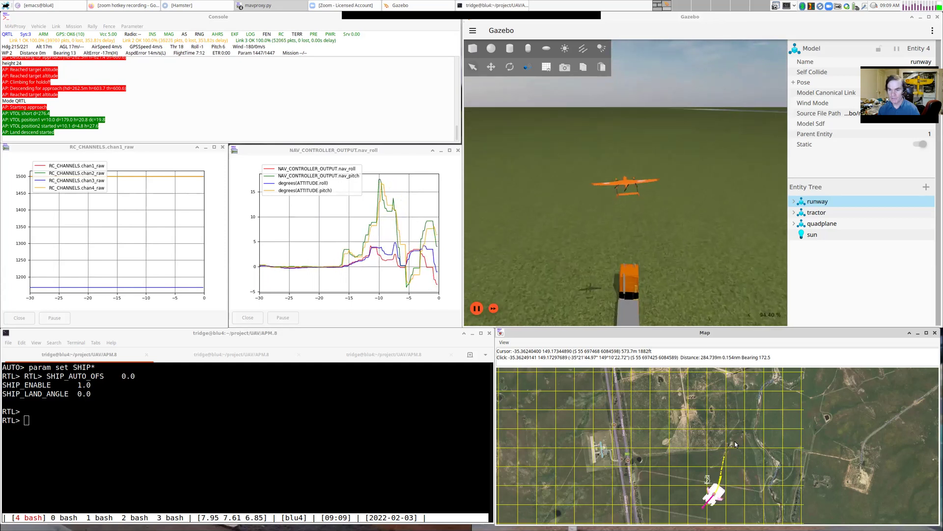
{"action": "left_click", "coordinate": [723, 441]}
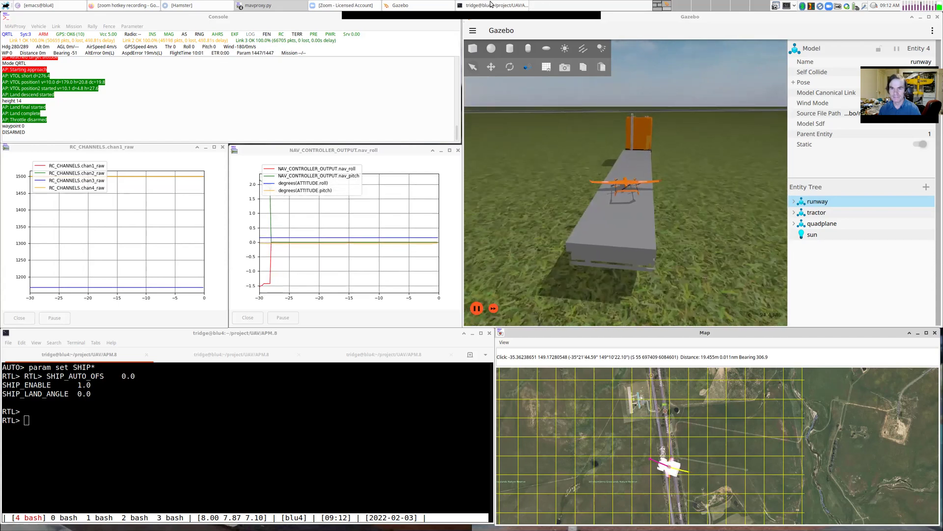
{"action": "left_click_drag", "start_coordinate": [592, 23], "coordinate": [602, 219]}
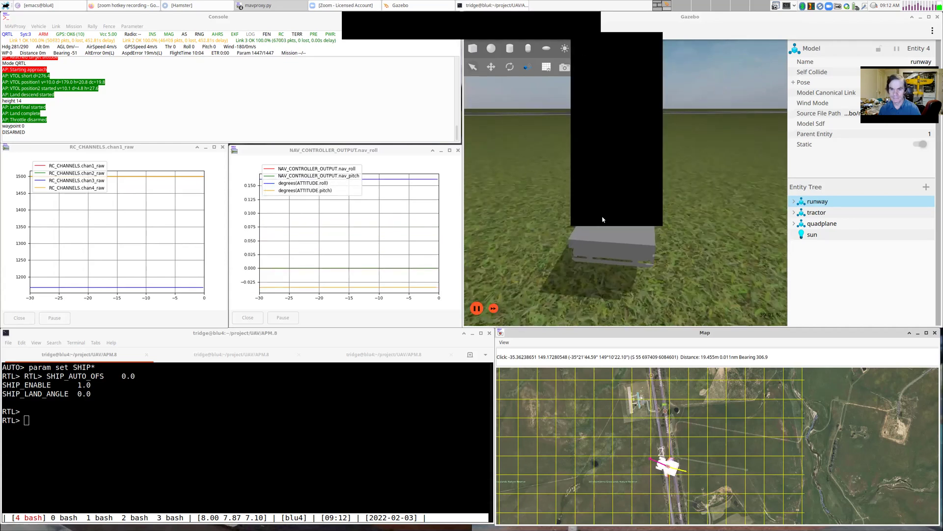